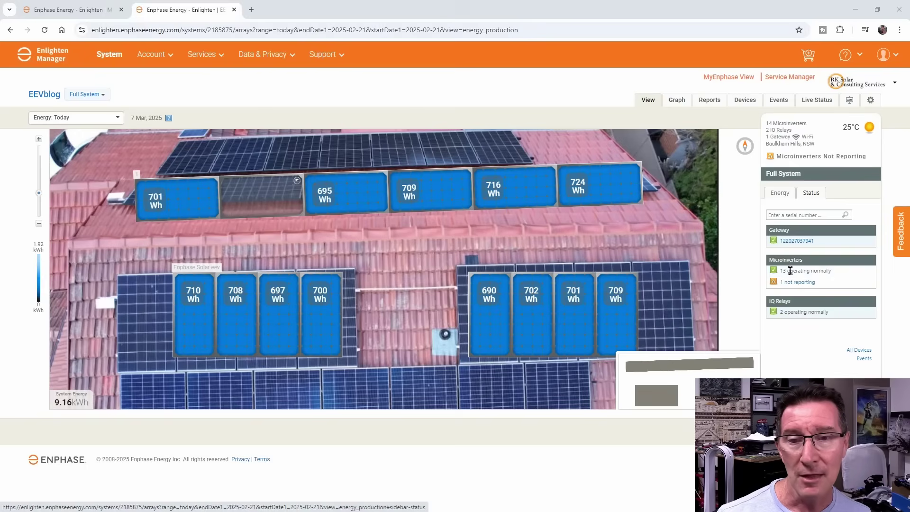
Step: Highlight the normally operating microinverter count, glance at the non-reporting events, then return to the roof layout
left_click_drag(780, 271, 848, 274)
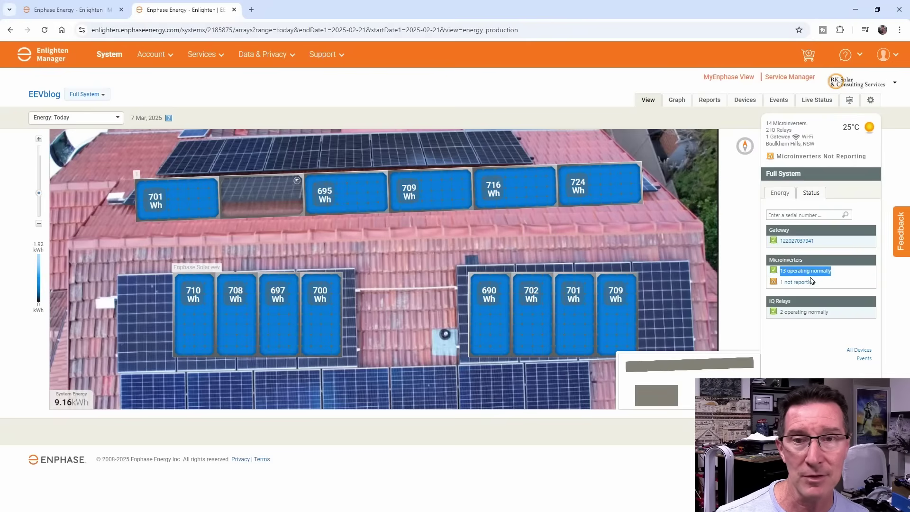
left_click(794, 283)
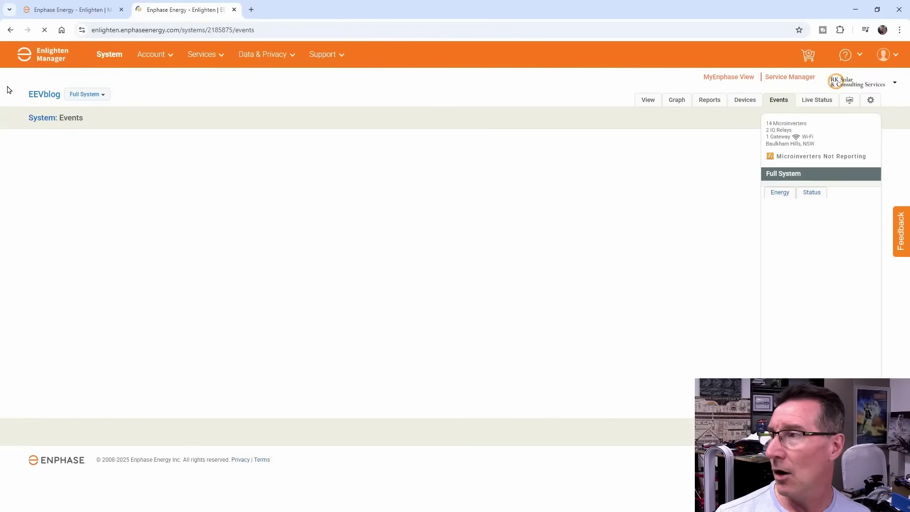
left_click(10, 31)
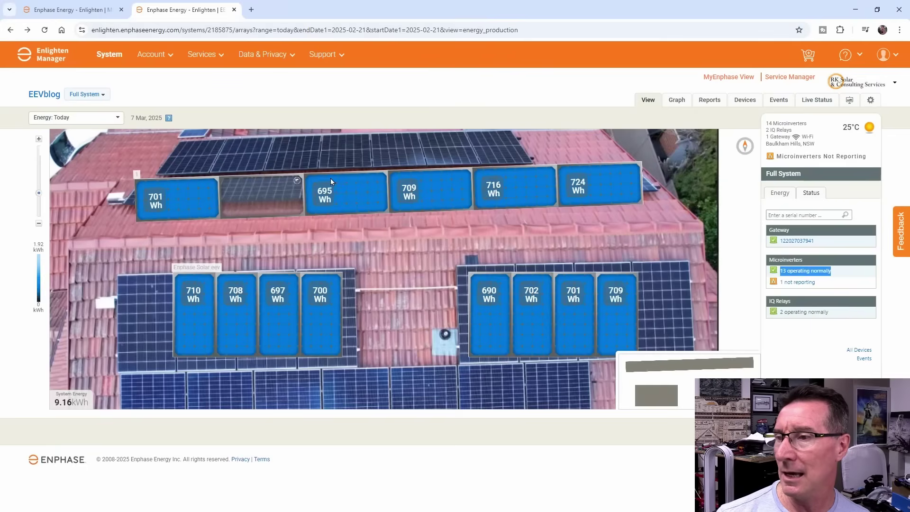
Step: Compare the 695, 724, 716 and 709 Wh panels' details, ending on the dark non-reporting panel
left_click(337, 191)
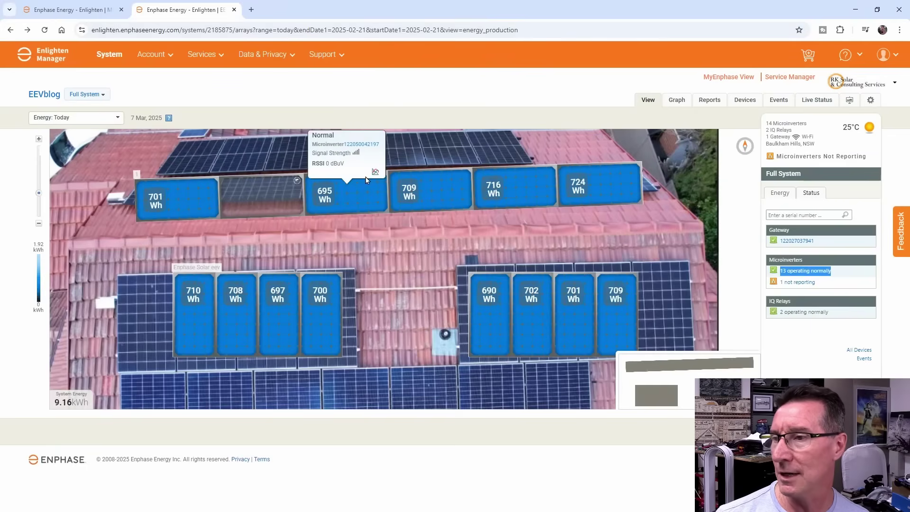
left_click(359, 157)
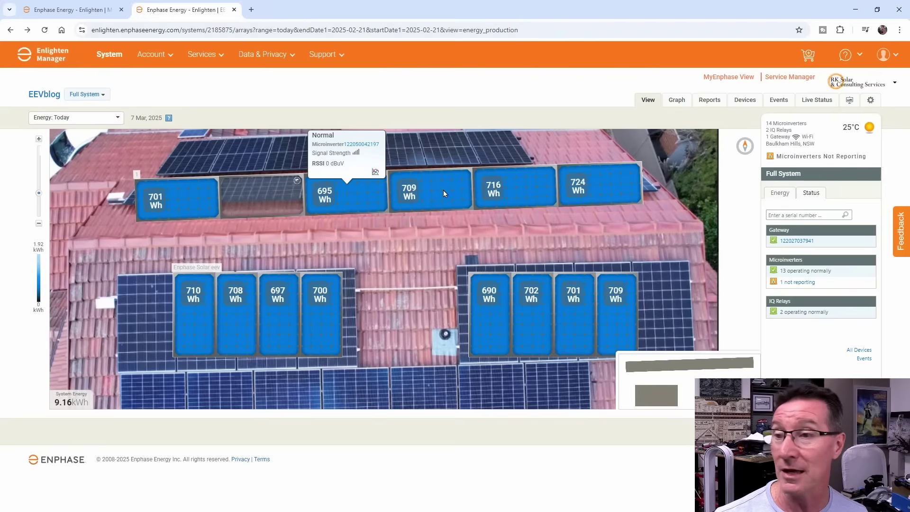
left_click(604, 186)
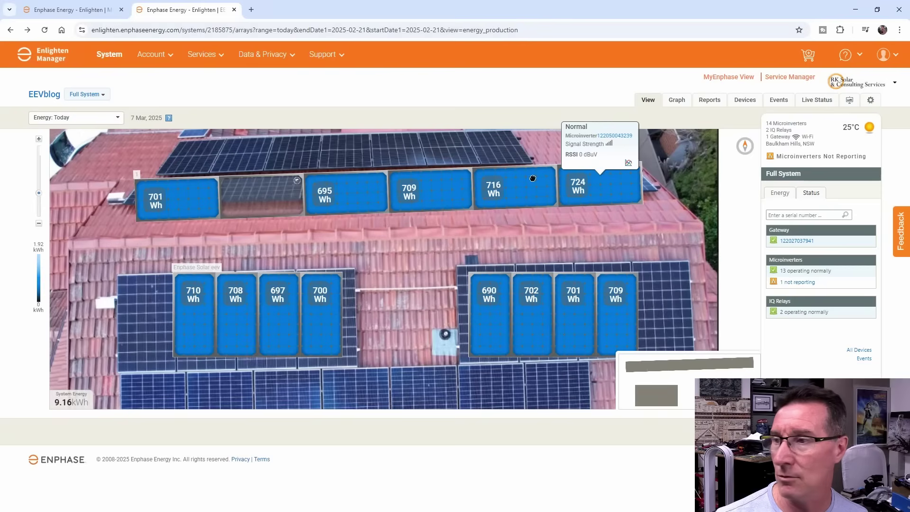
left_click(533, 178)
left_click(610, 180)
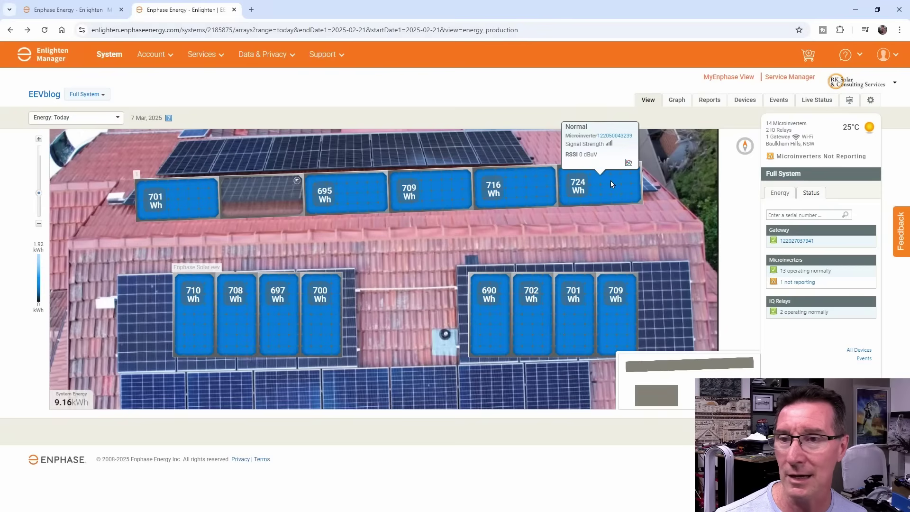
left_click(548, 183)
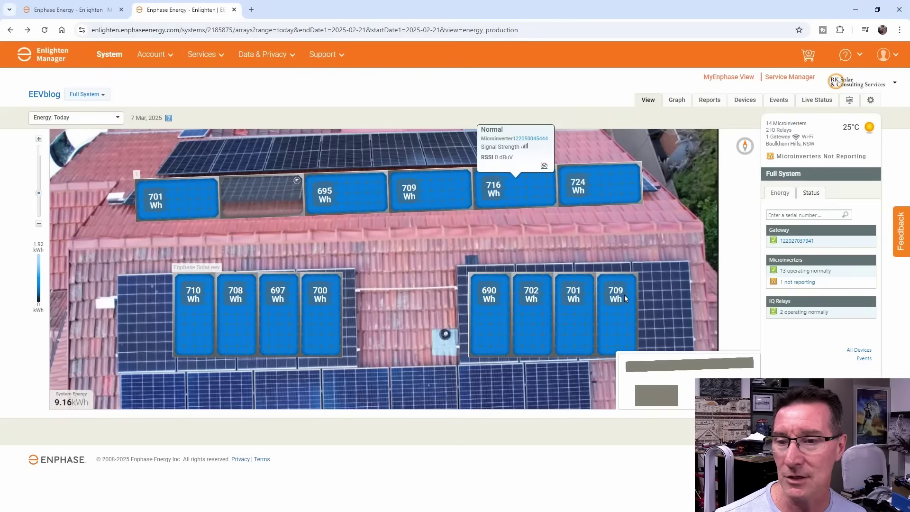
left_click(626, 328)
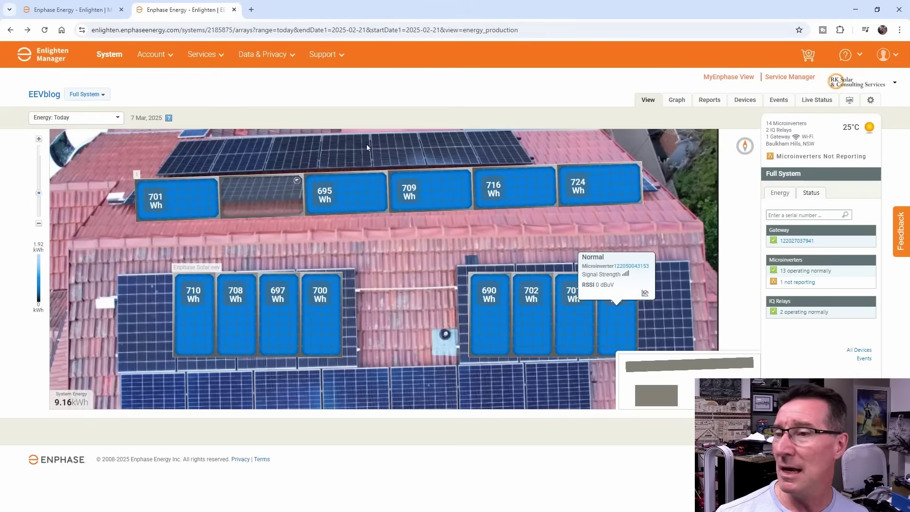
left_click(252, 188)
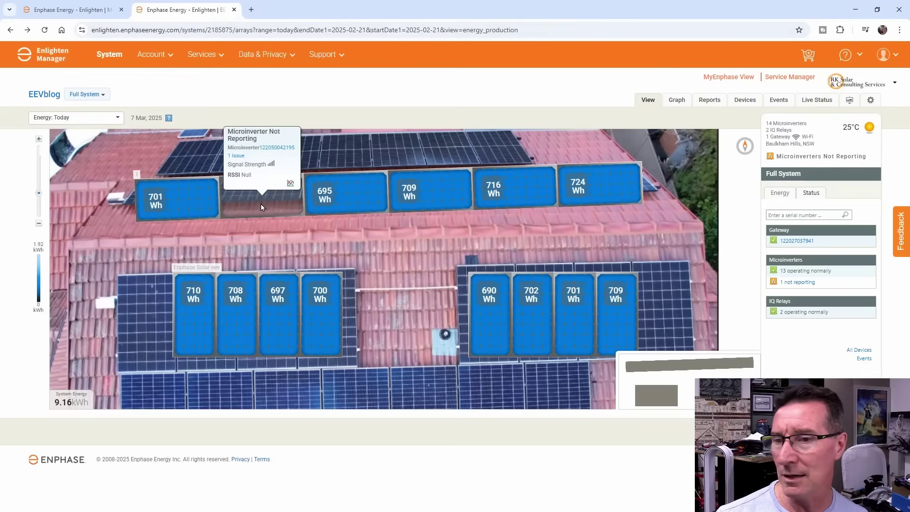
Step: List the non-reporting microinverter's events and open the 'Device failed to report' issue details
left_click(795, 283)
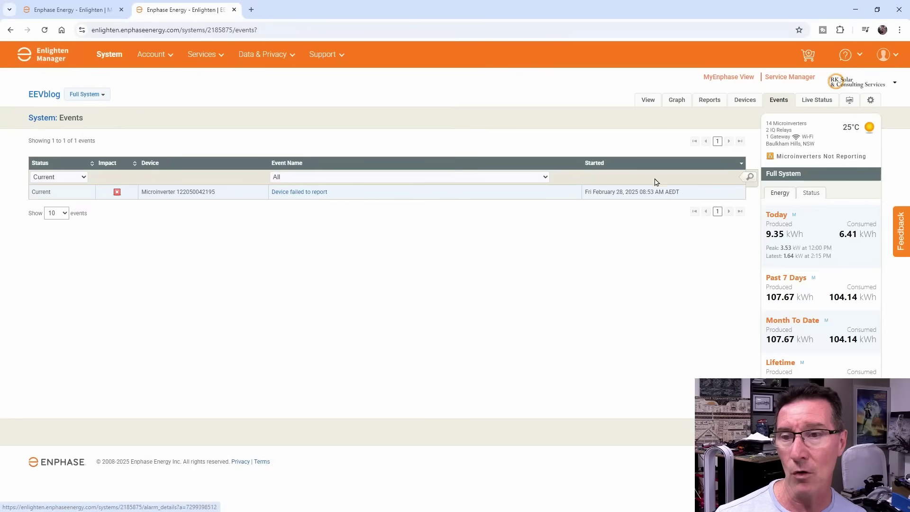
left_click_drag(593, 192, 638, 192)
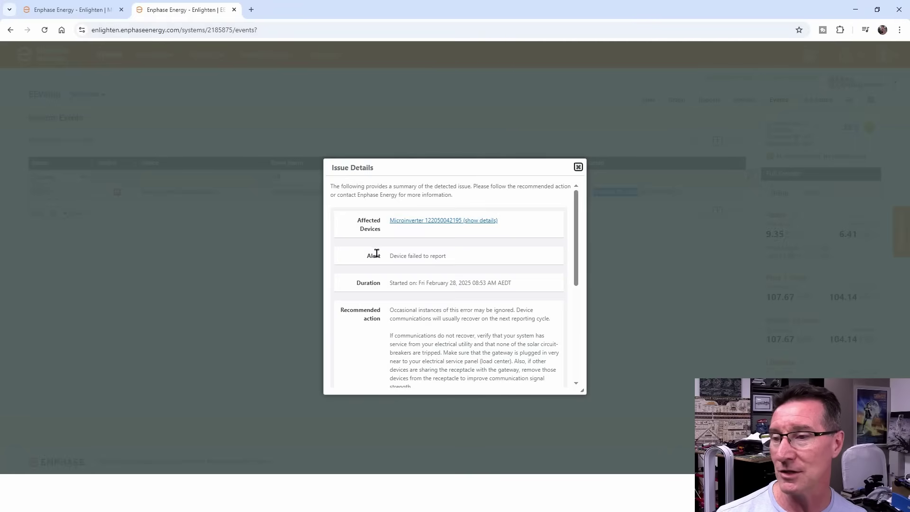
left_click_drag(418, 283, 471, 283)
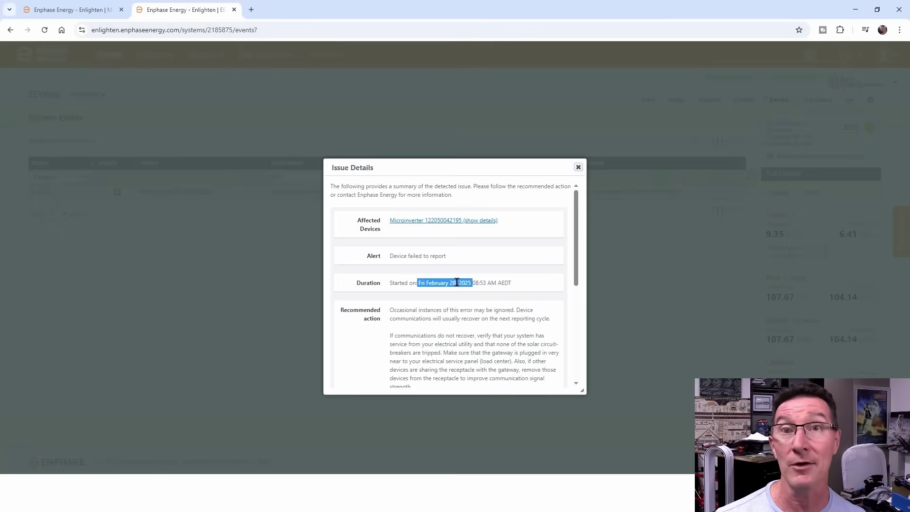
scroll(388, 318, "down", 1)
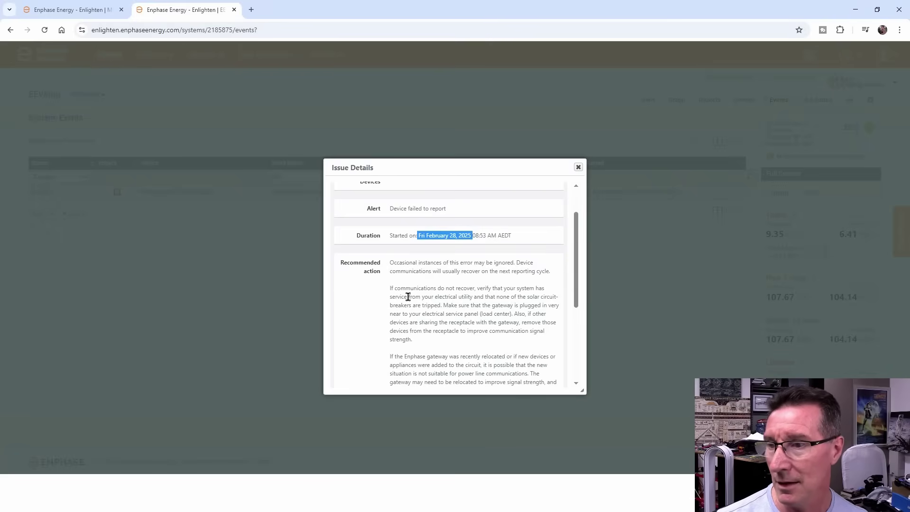
left_click(389, 263)
left_click_drag(389, 263, 550, 272)
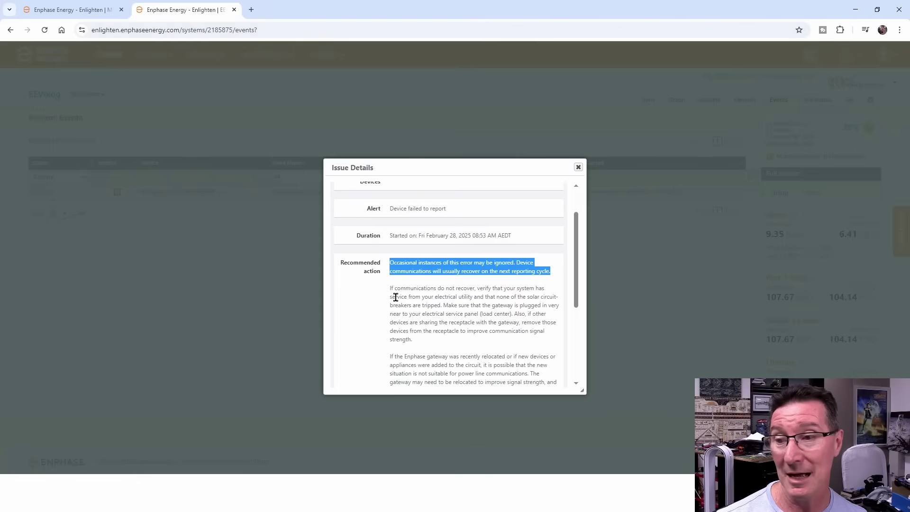
left_click(463, 292)
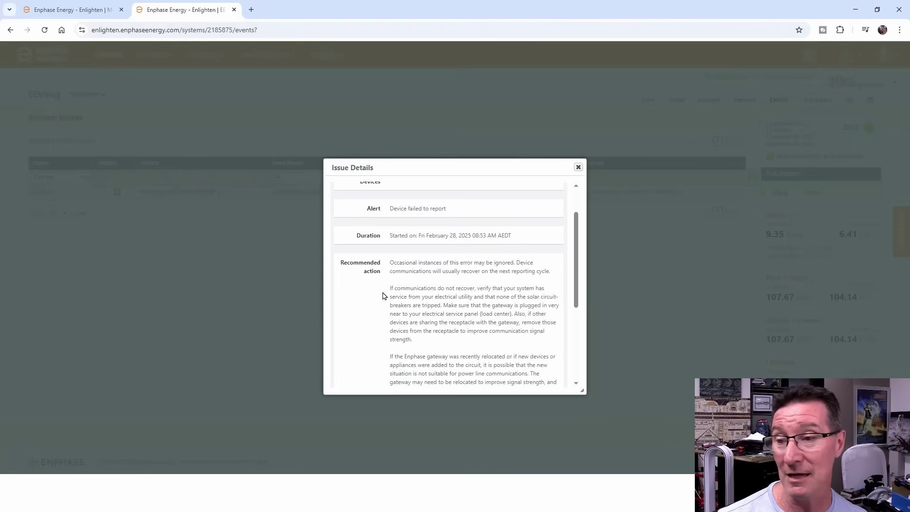
Step: Highlight the breaker, gateway-placement and communication-check advice, then close the Issue Details dialog
left_click_drag(390, 288, 505, 343)
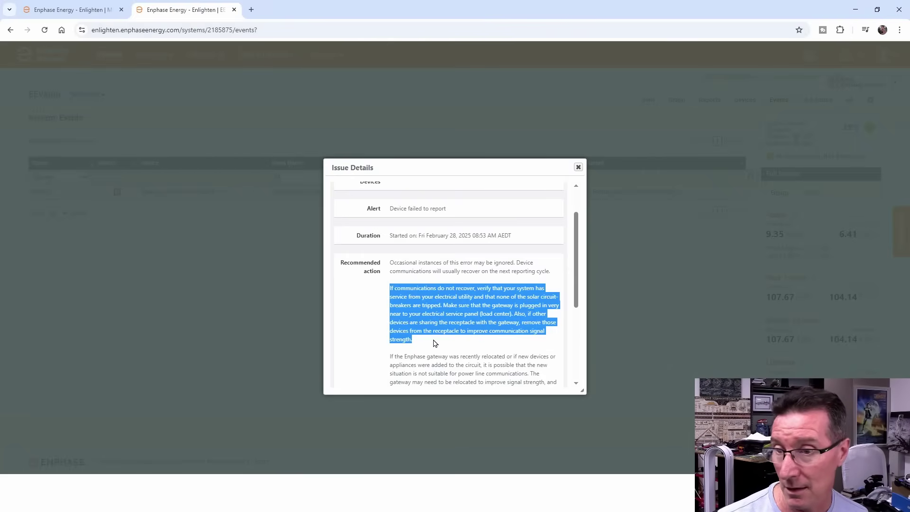
scroll(431, 327, "down", 1)
scroll(431, 327, "down", 2)
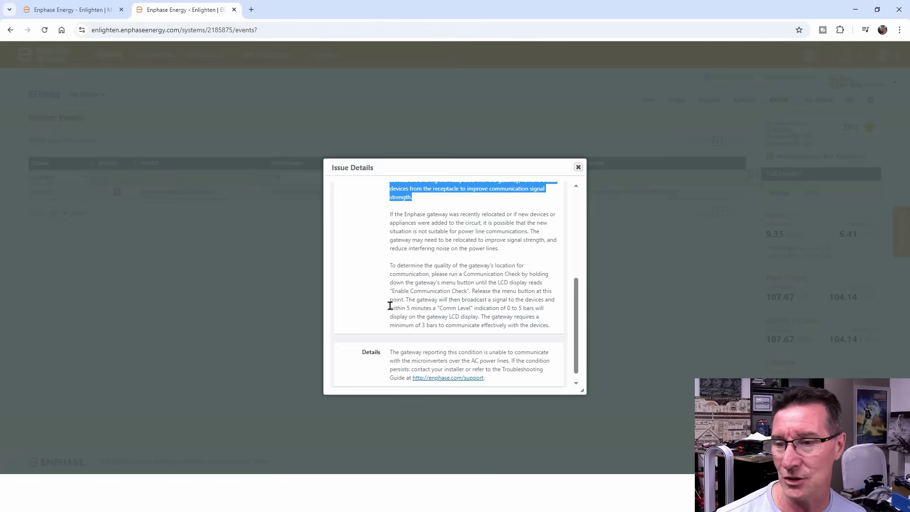
left_click_drag(391, 306, 503, 389)
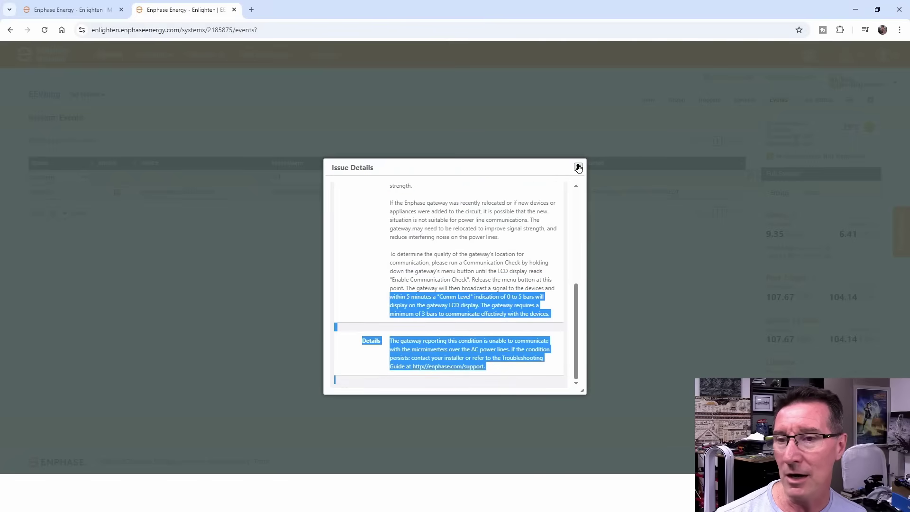
left_click(579, 168)
Step: Return to the microinverter's 22–28 Feb 2025 power graph and bring up the time-range choices
left_click(48, 9)
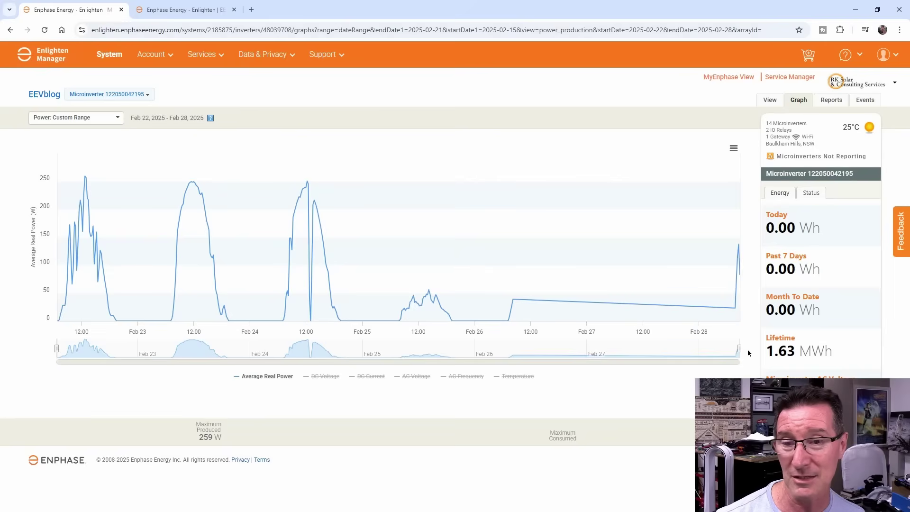
left_click(119, 118)
Step: Set the power graph's custom range to end on 2 March, covering 24 Feb – 2 Mar 2025
mouse_move(73, 311)
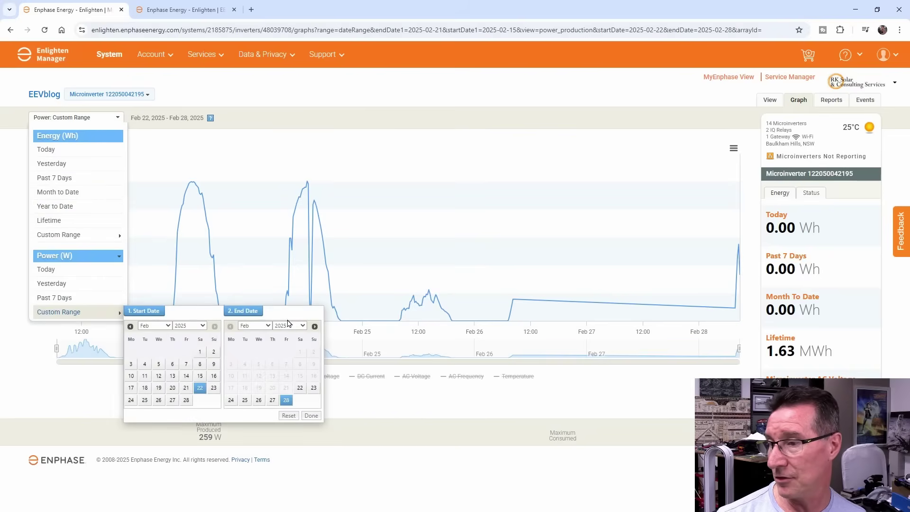
left_click(268, 325)
left_click(262, 350)
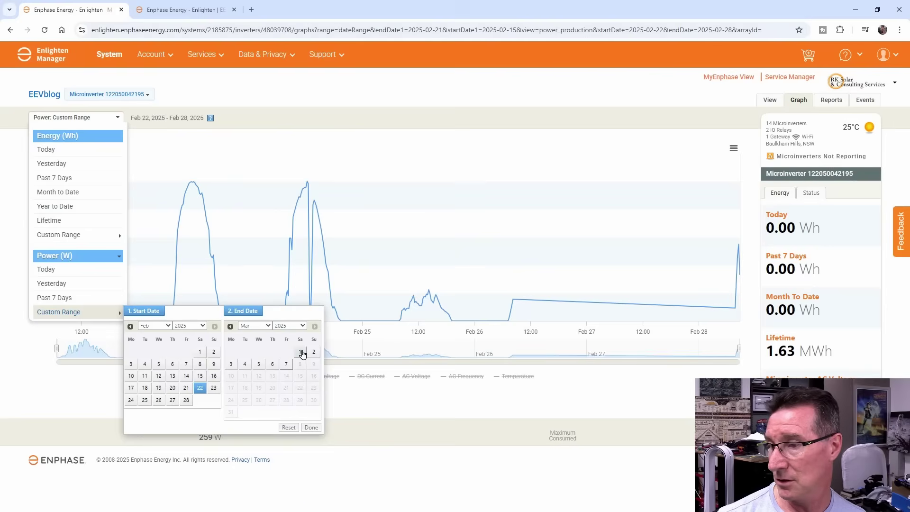
left_click(313, 351)
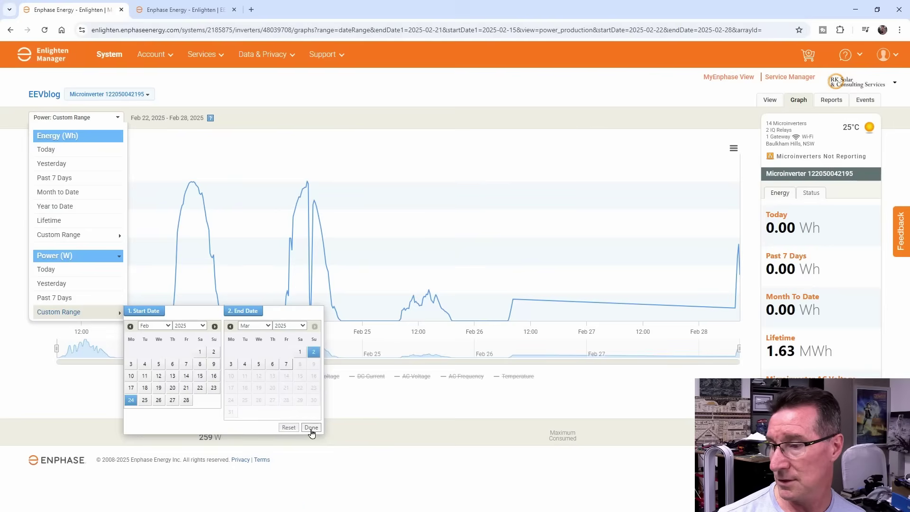
left_click(311, 428)
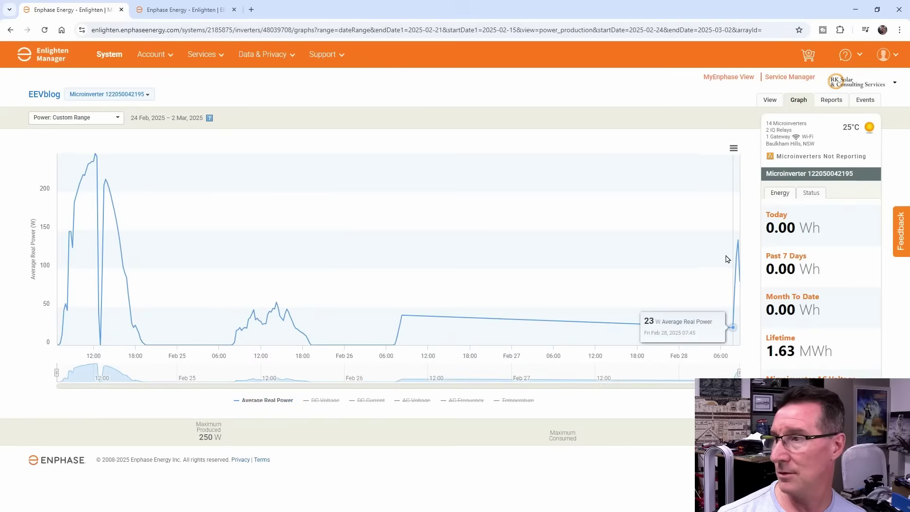
left_click(119, 120)
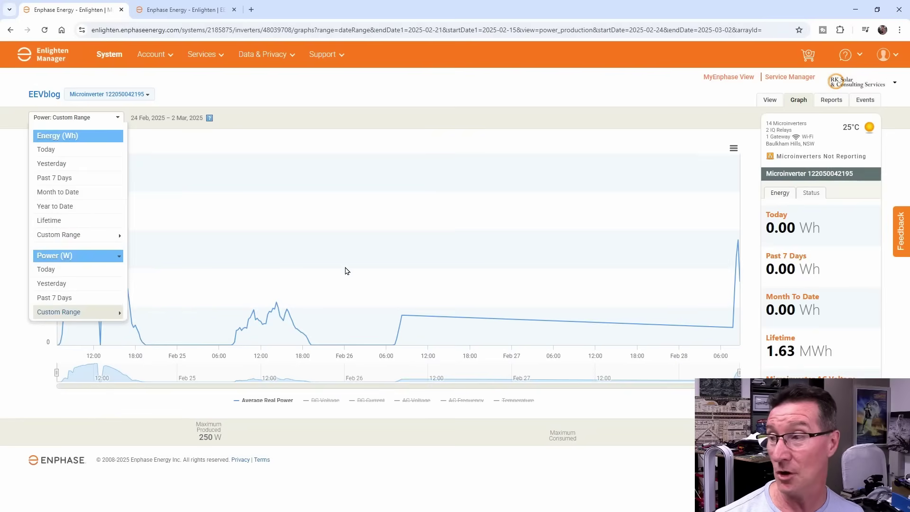
left_click(379, 141)
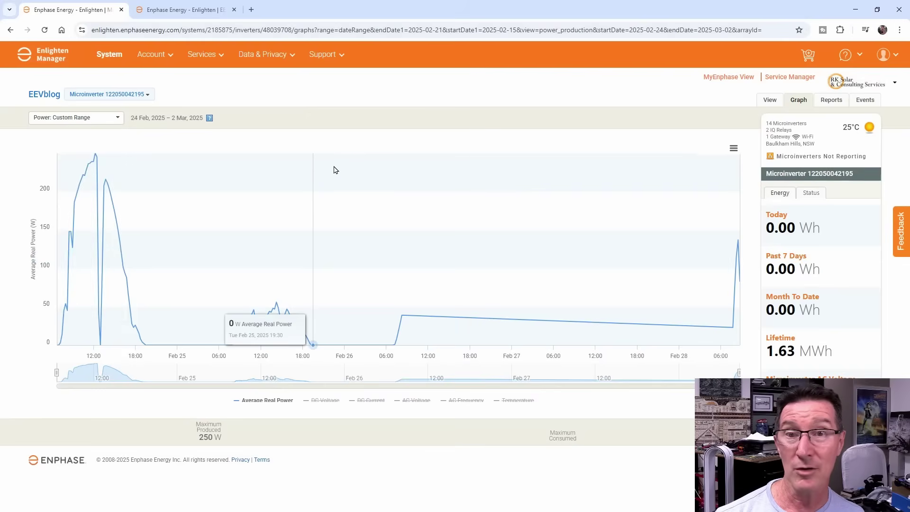
Step: Glance at the system device list, then toggle the microinverter's Status and Energy side panels
left_click(146, 95)
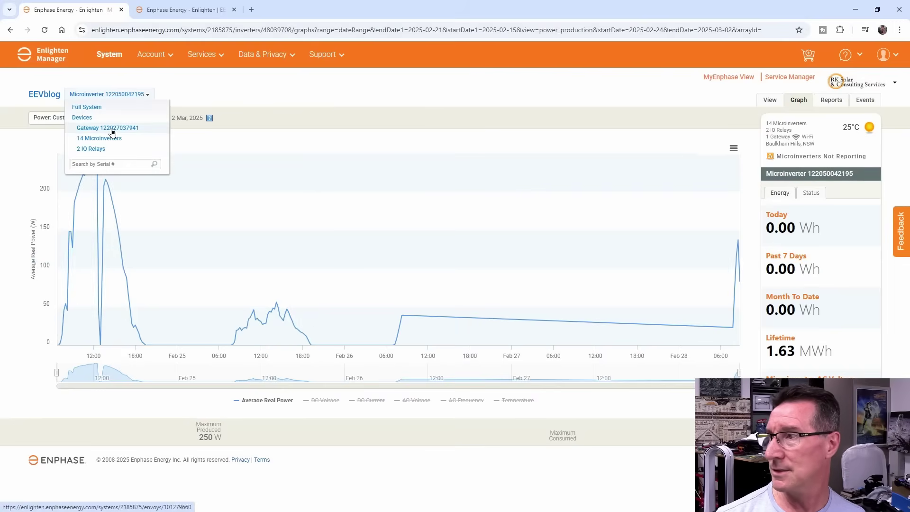
left_click(272, 125)
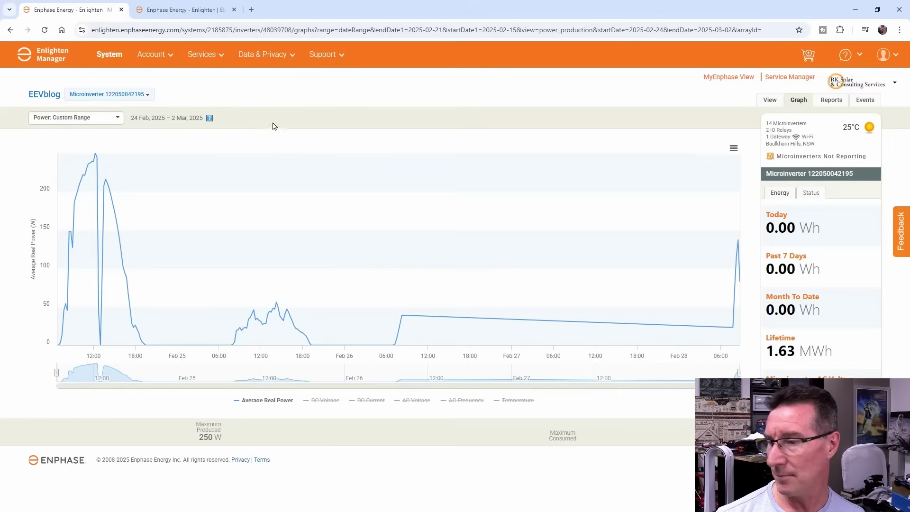
left_click(805, 196)
left_click(781, 195)
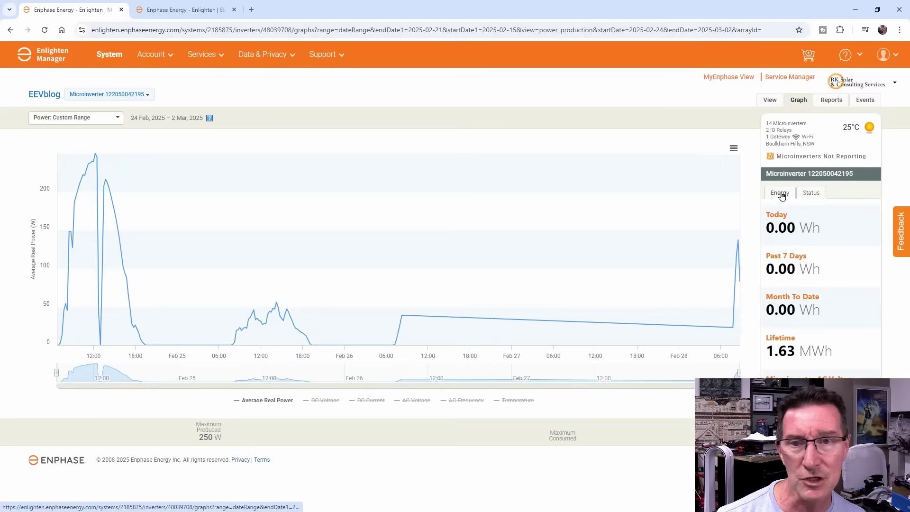
left_click(810, 192)
Step: From the Events list, reopen the 'Device failed to report' issue details and expand the affected microinverter
left_click(866, 101)
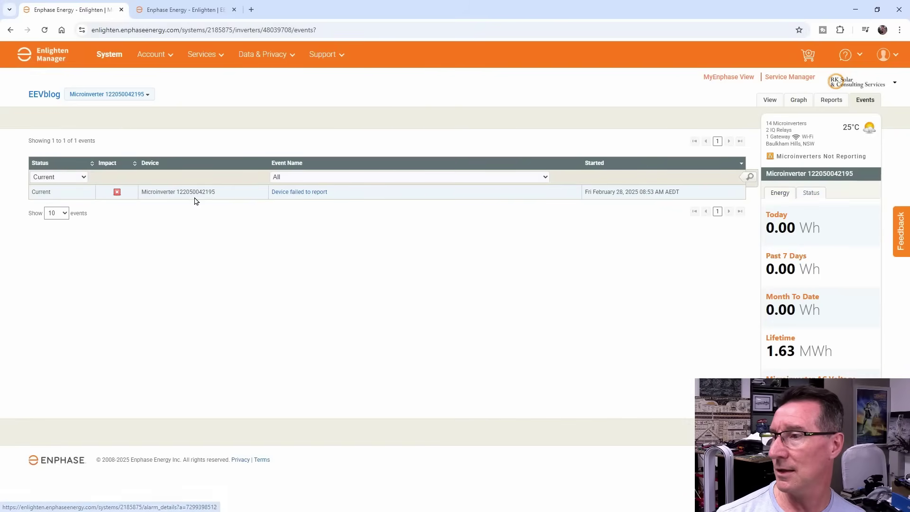
left_click(154, 191)
triple_click(456, 220)
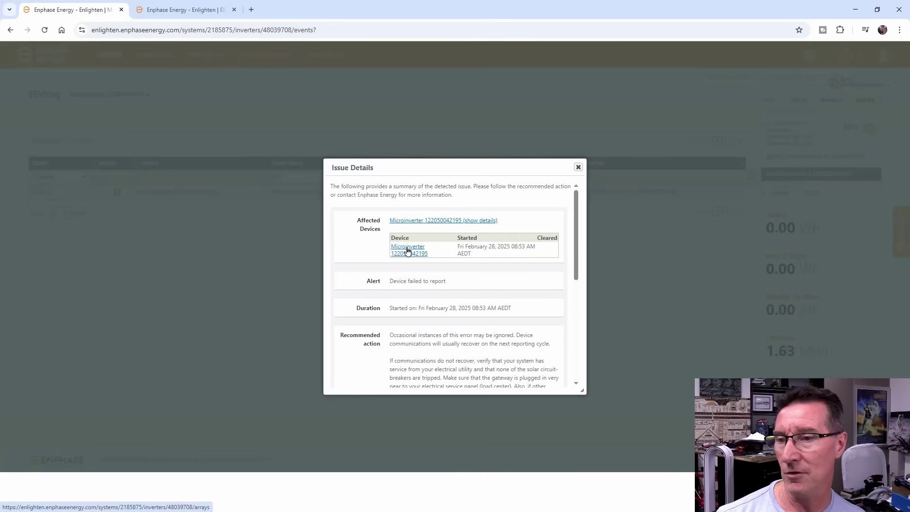
left_click(408, 249)
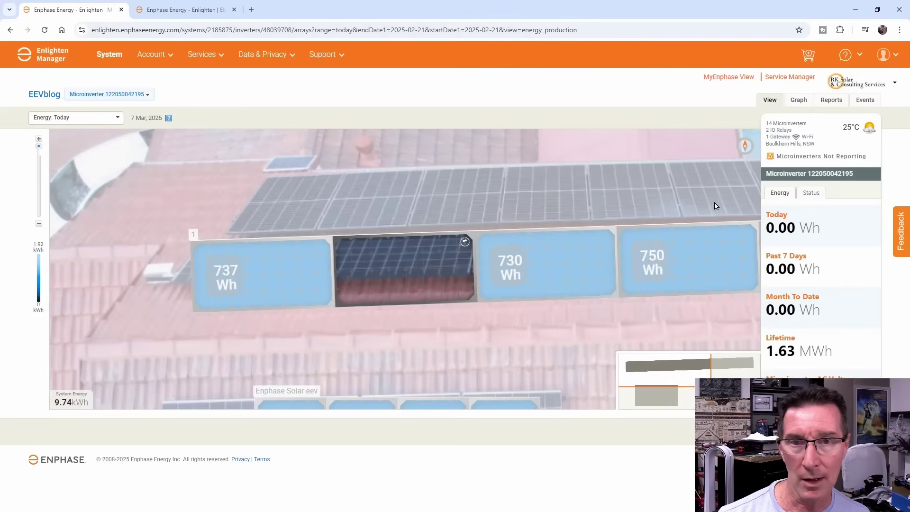
Step: In Devices, point out the Envoy-S-Metered-EU gateway, then the faulty unit's IQ7PLUS-72-2-INT SKU and 1.63 MWh lifetime
left_click(807, 194)
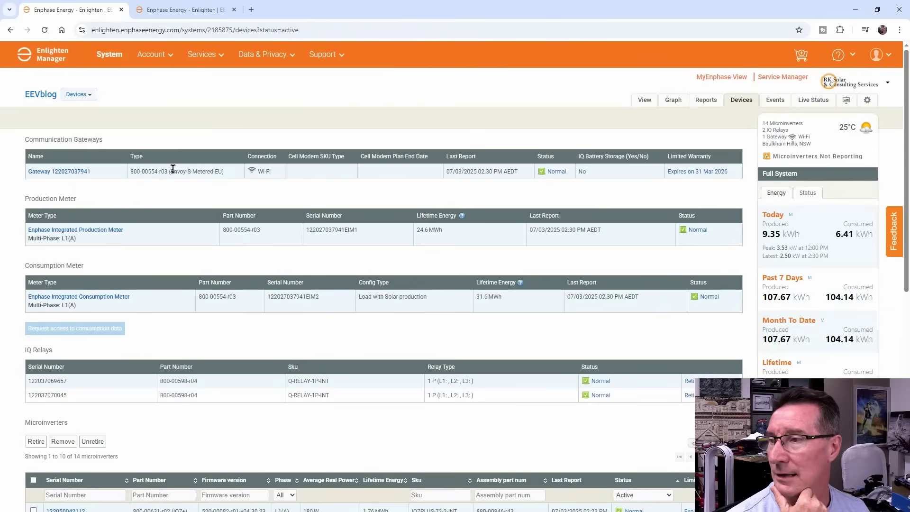
left_click_drag(170, 170, 231, 176)
scroll(149, 219, "down", 4)
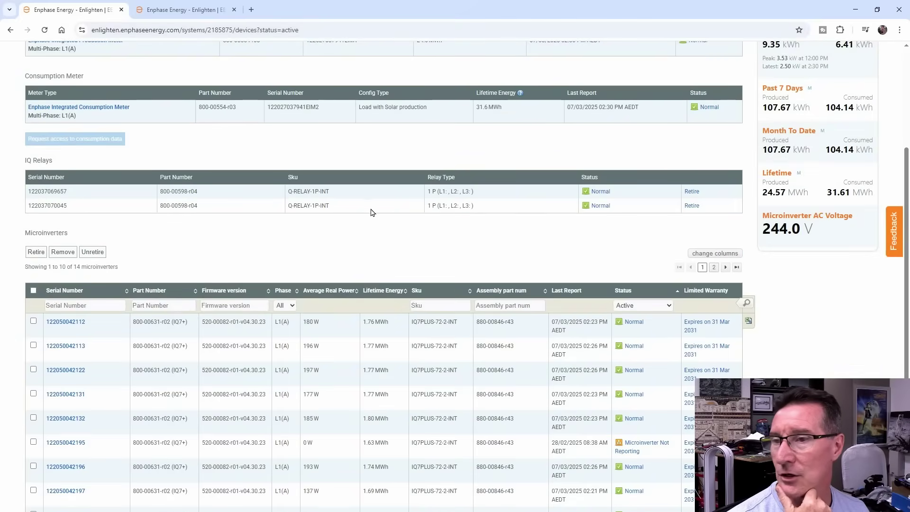
scroll(172, 205, "down", 4)
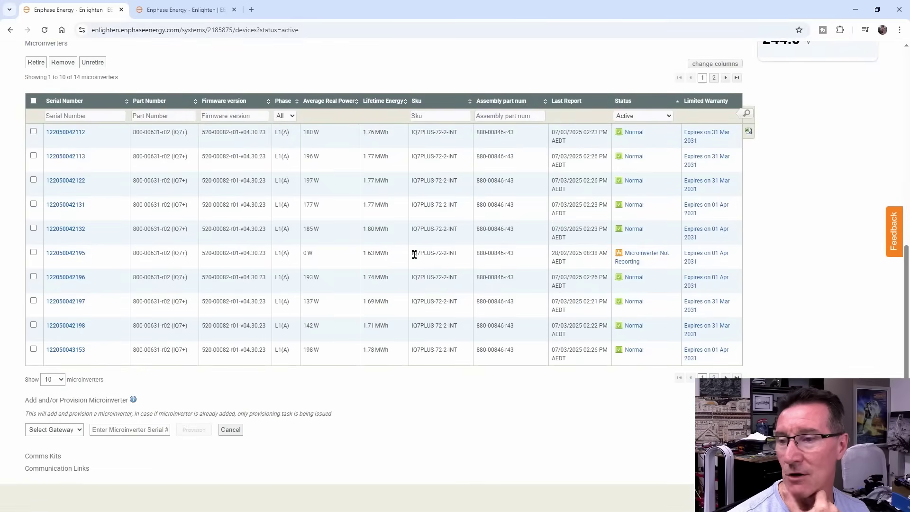
left_click_drag(412, 254, 472, 252)
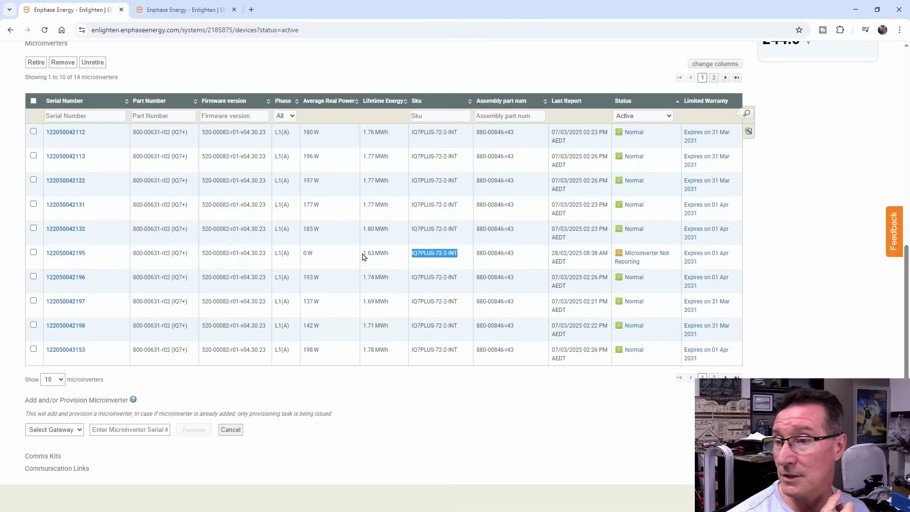
left_click_drag(363, 256, 391, 257)
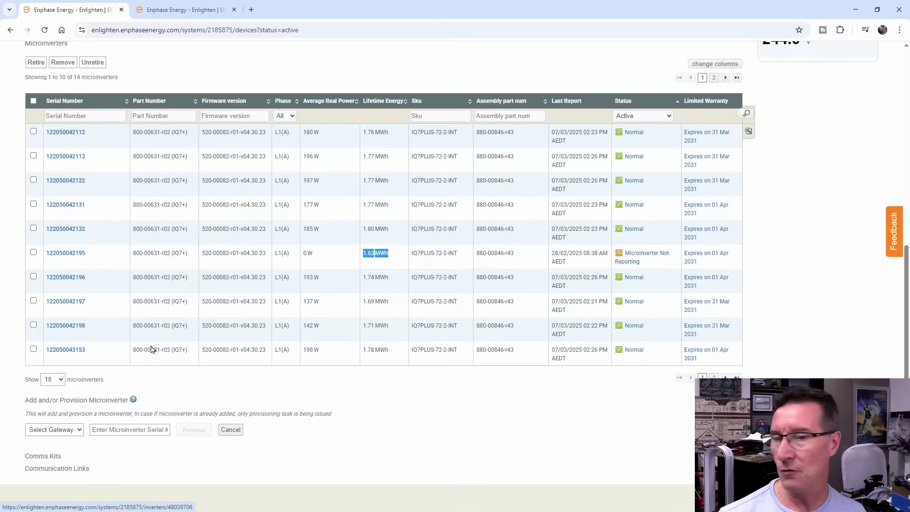
left_click(713, 78)
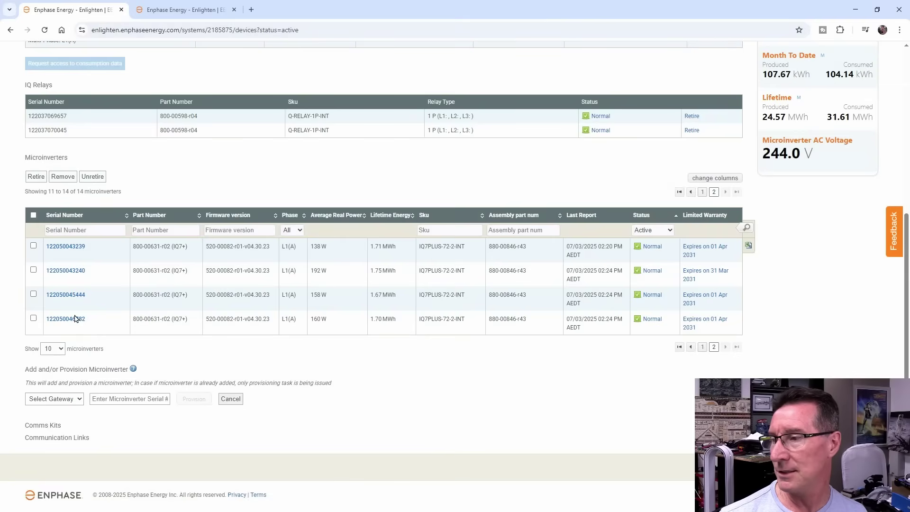
left_click(703, 347)
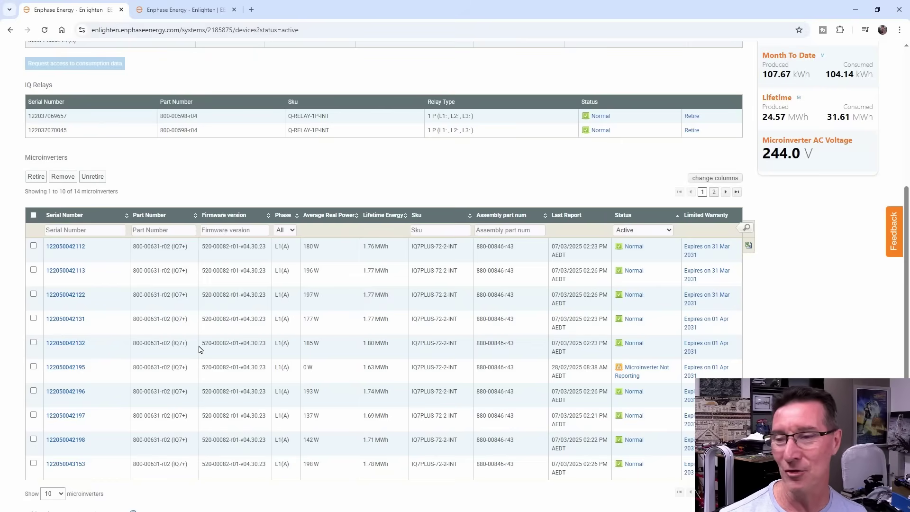
scroll(185, 357, "down", 2)
scroll(180, 361, "up", 1)
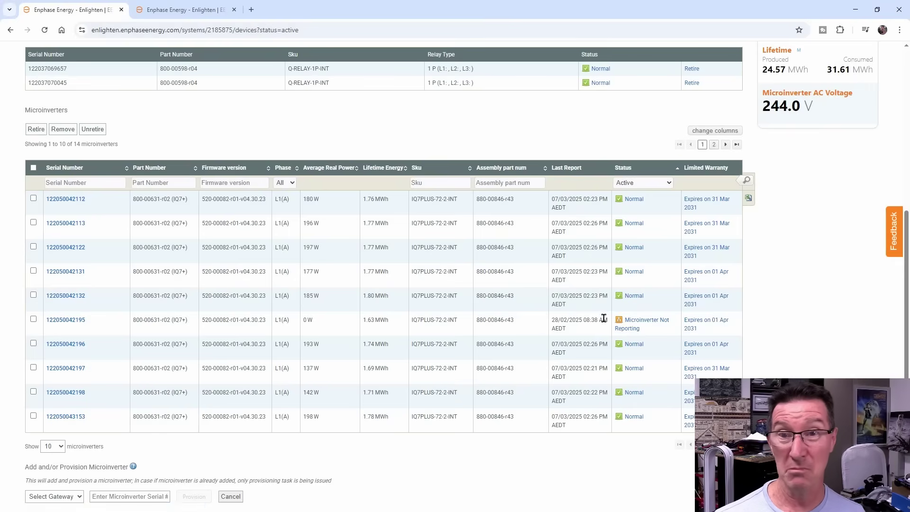
scroll(617, 282, "up", 6)
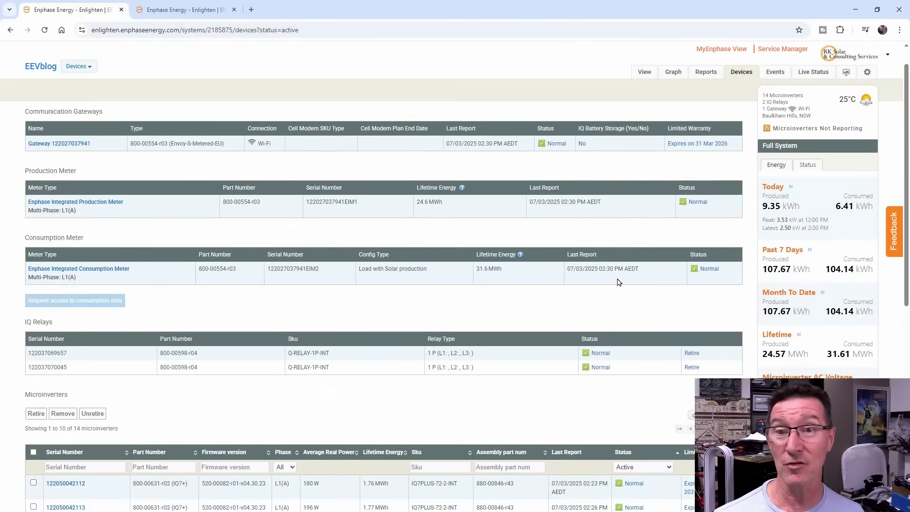